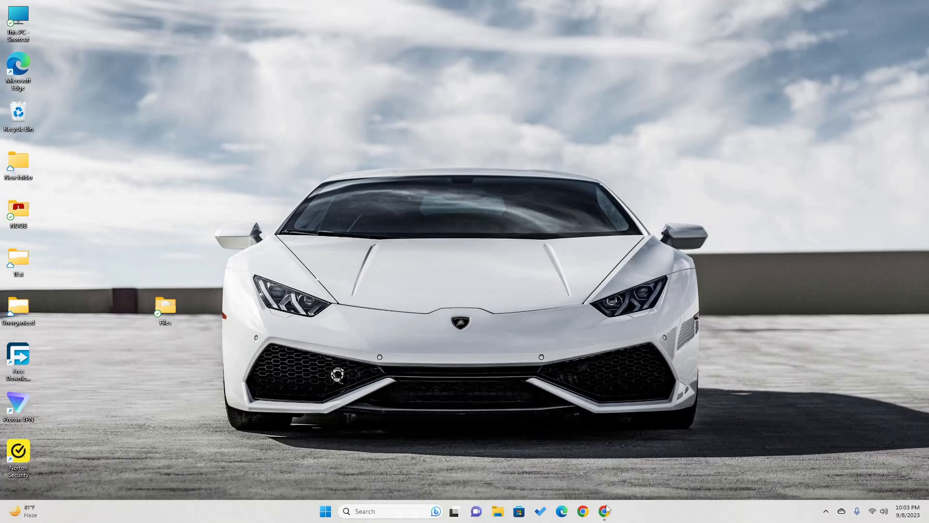
Search Google for 'Thunderbird' in a Chrome guest window
left_click(607, 507)
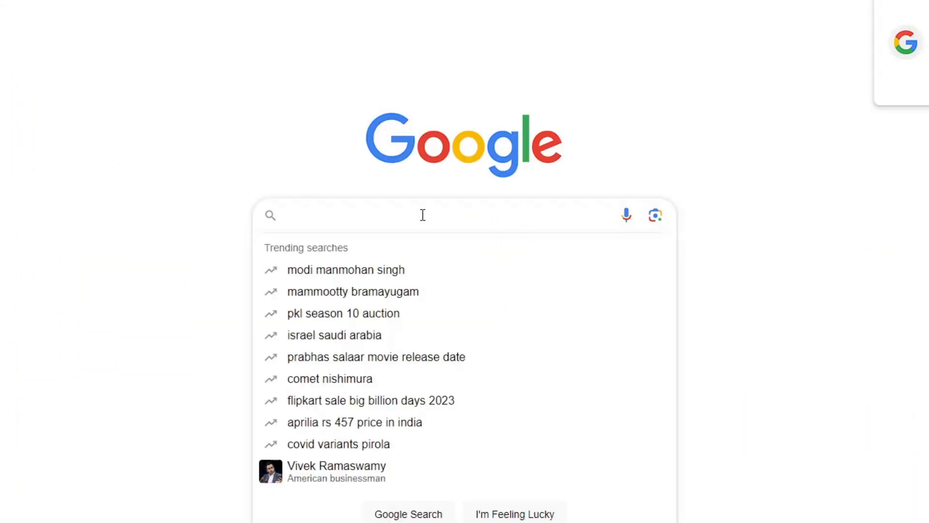
type("Thunder")
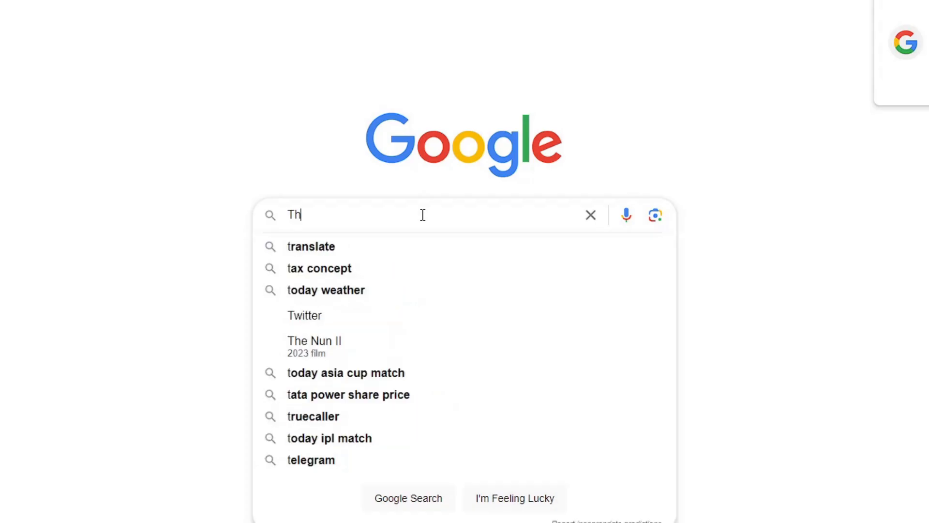
type("bird")
key("Return")
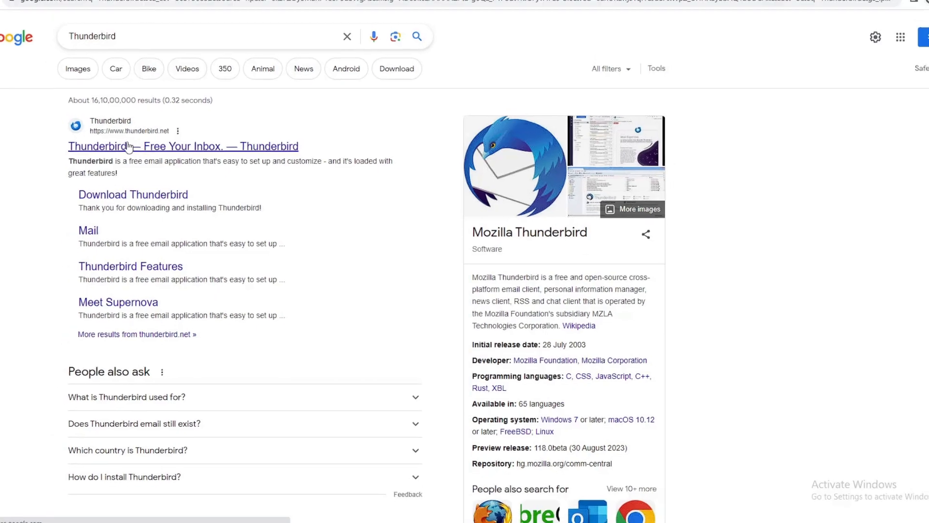
Download the Thunderbird installer from thunderbird.net, saving it to Downloads
left_click(128, 146)
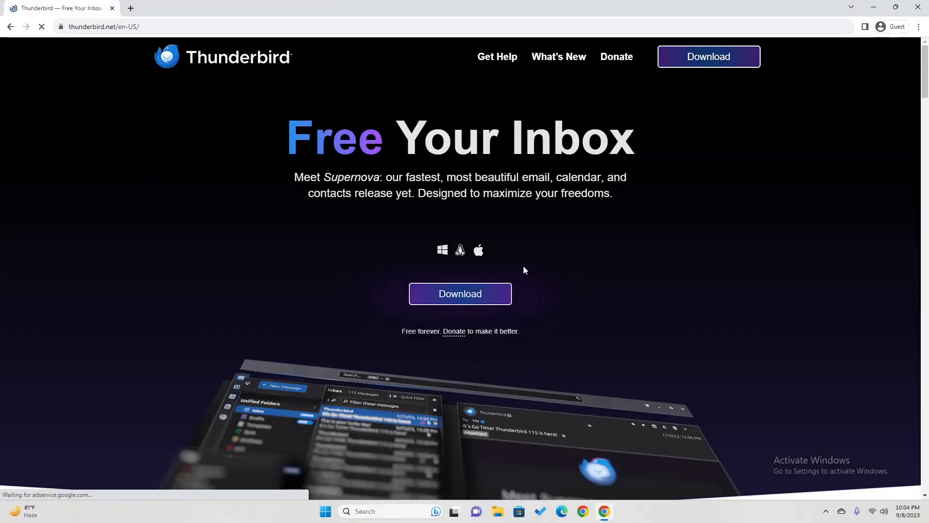
left_click(468, 303)
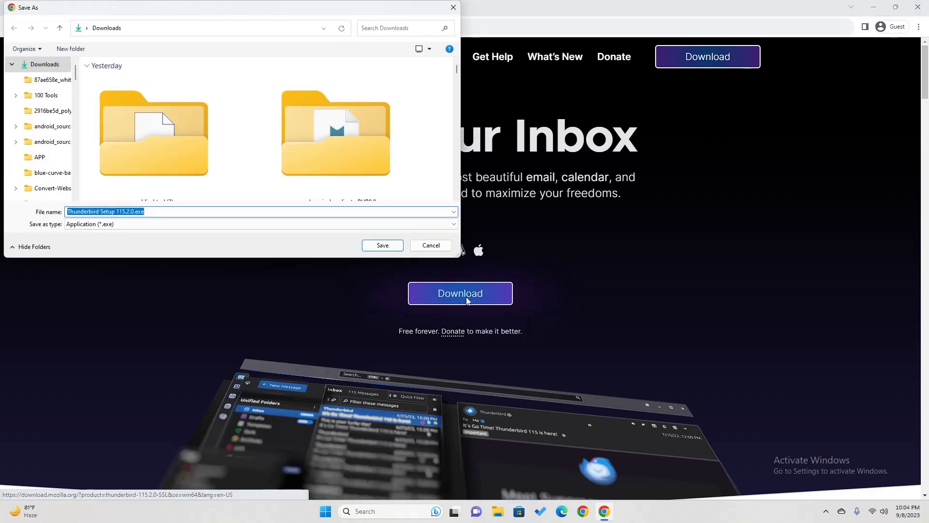
left_click(386, 245)
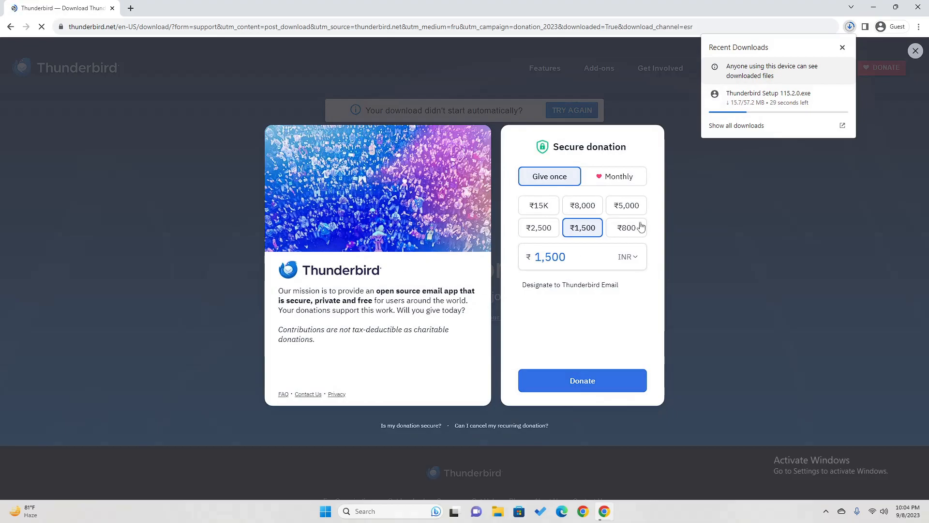
Run Thunderbird Setup 115.2.0.exe from Chrome's downloads once it finishes
left_click(532, 205)
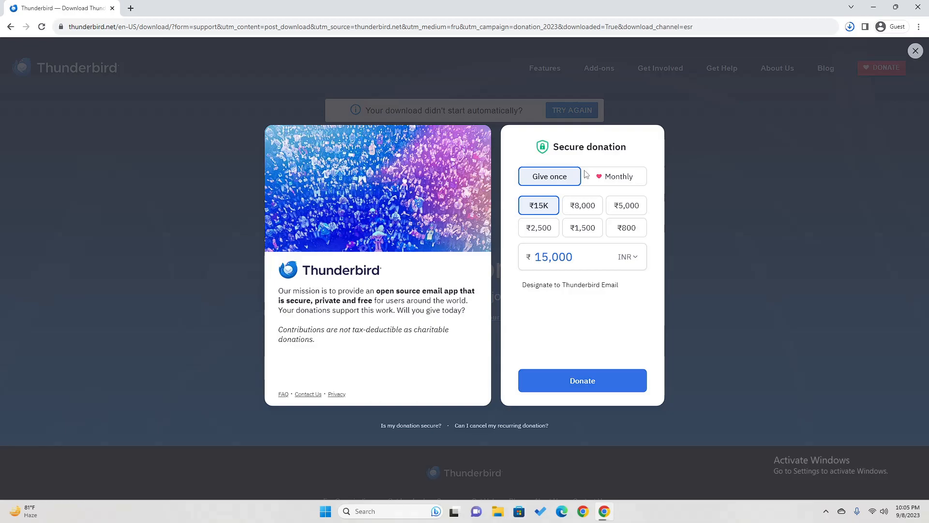
left_click(850, 27)
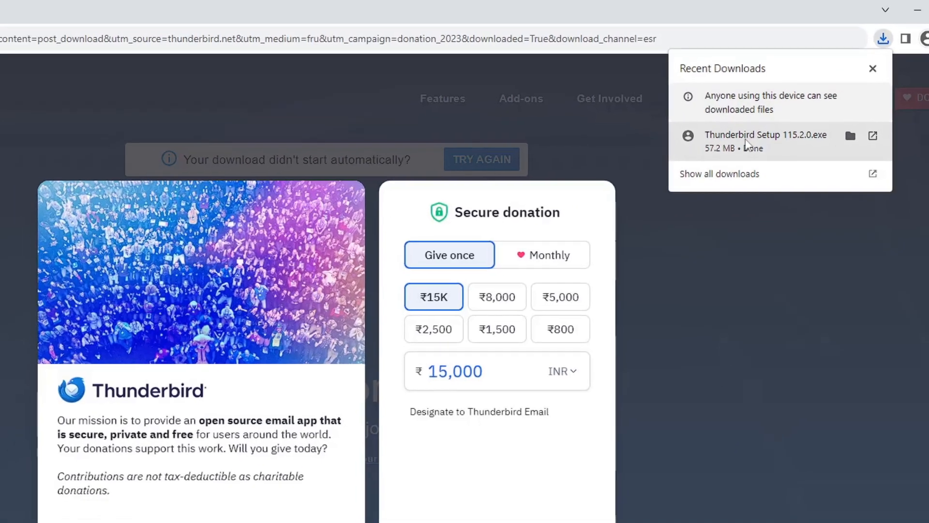
left_click(806, 159)
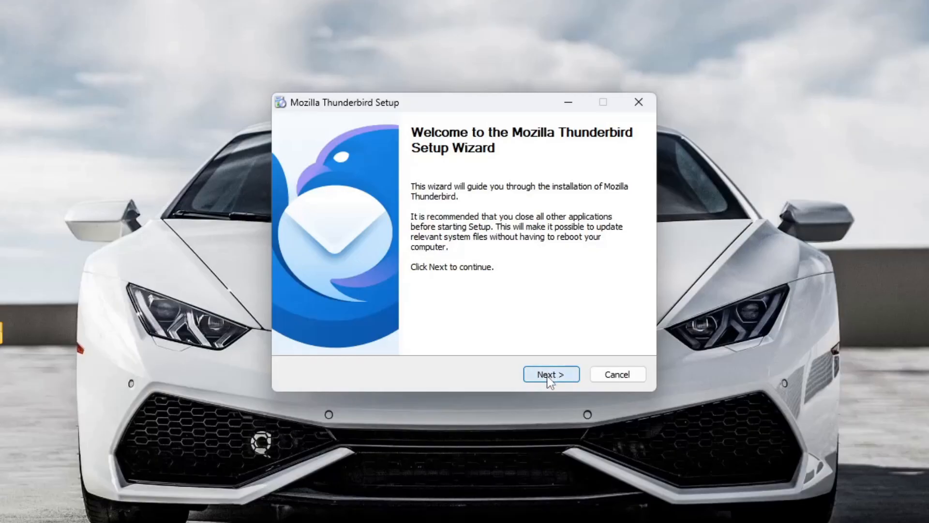
Install Thunderbird with the Standard setup type and launch it when finished
left_click(549, 377)
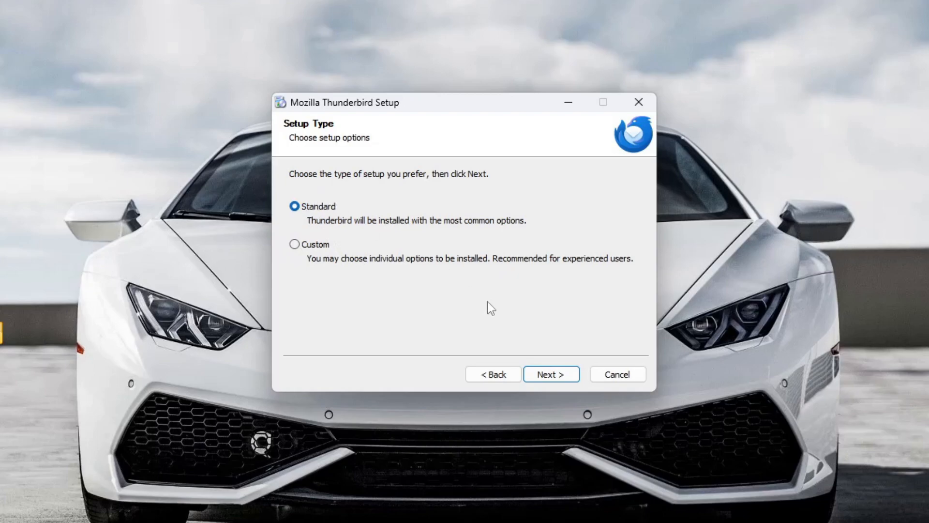
left_click(552, 374)
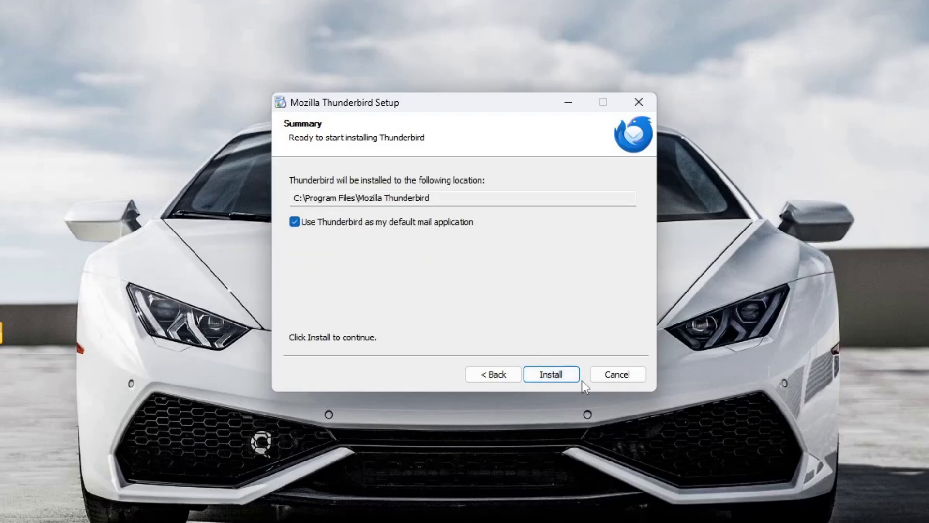
left_click(539, 376)
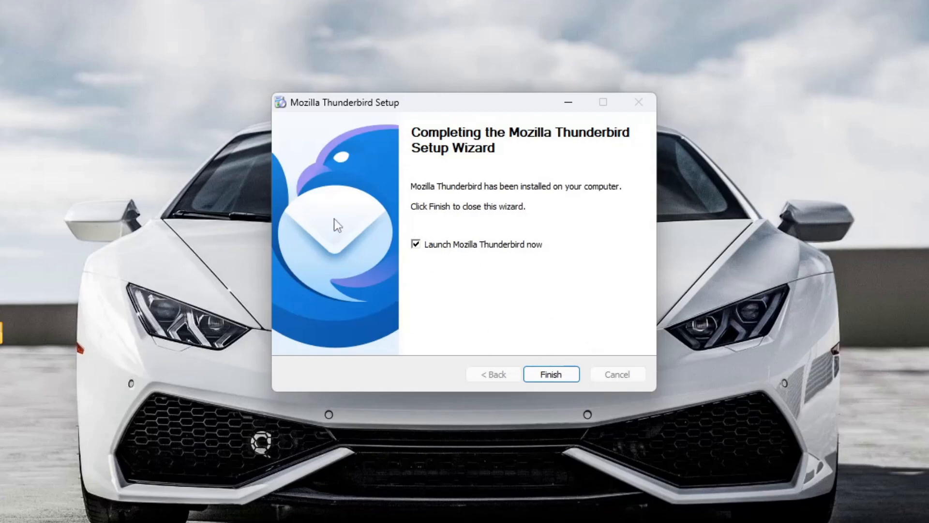
left_click(559, 376)
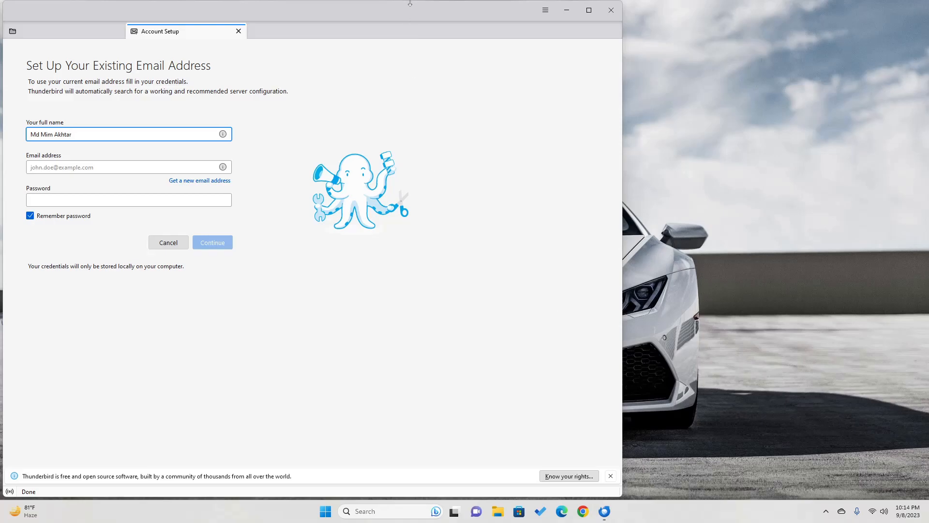
Enter the account's email address and paste its password into the setup form
left_click_drag(400, 7, 653, 16)
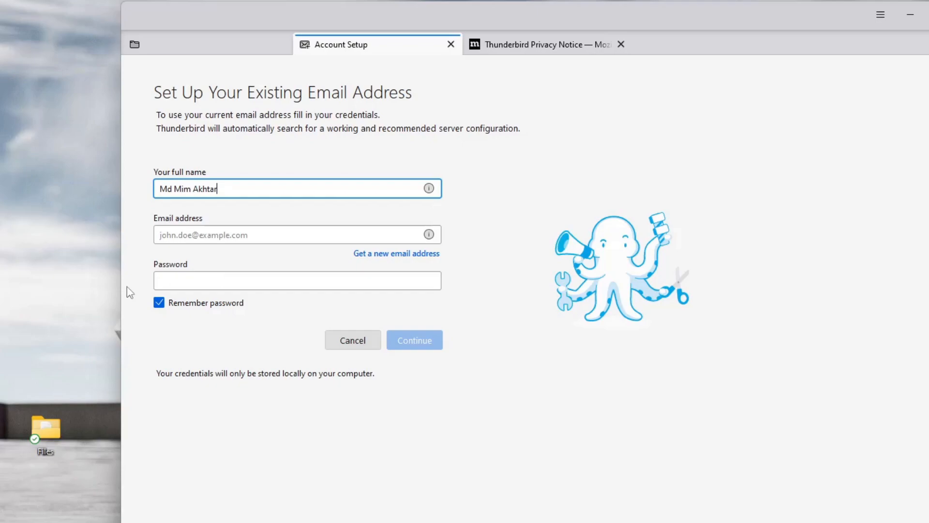
left_click(235, 230)
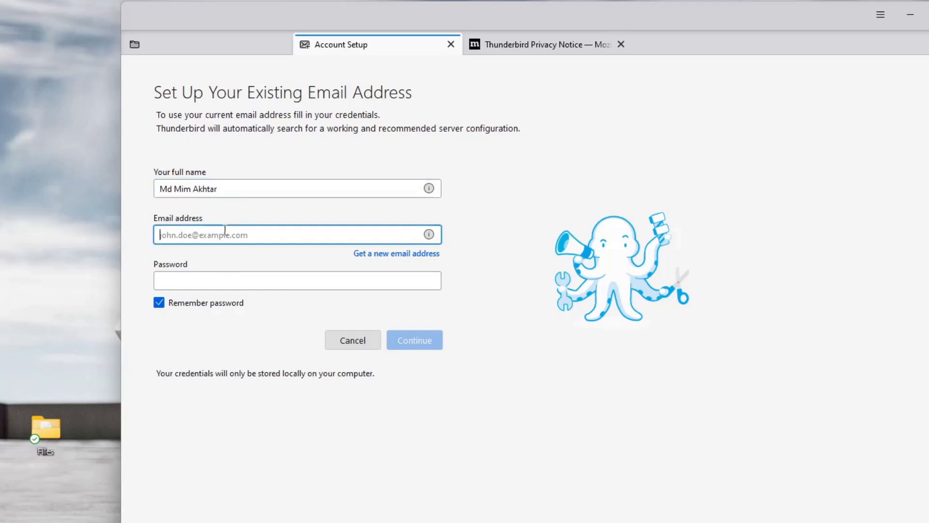
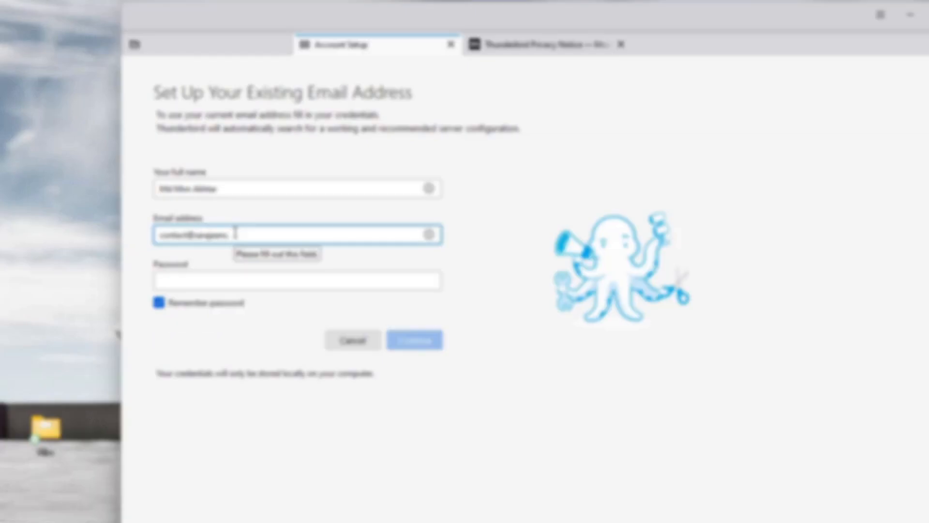
left_click(344, 259)
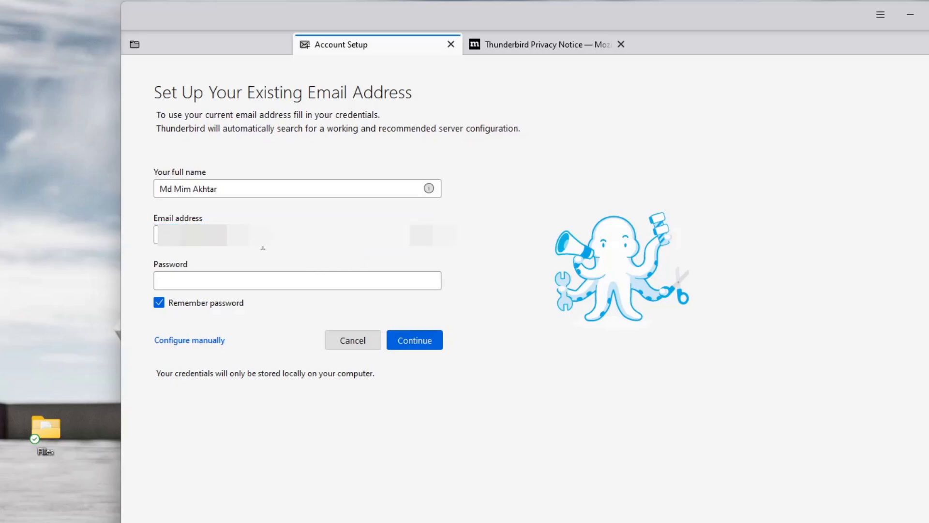
left_click(238, 285)
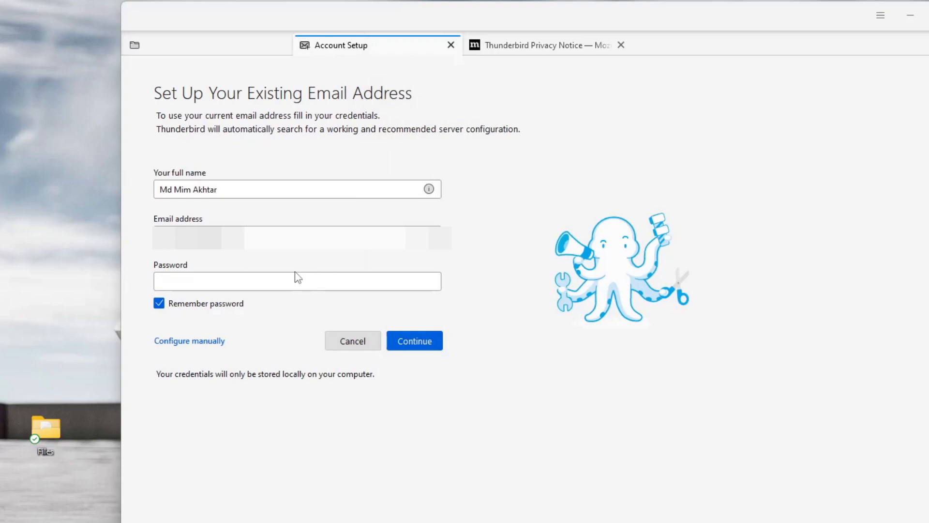
key("ctrl+v")
left_click(276, 327)
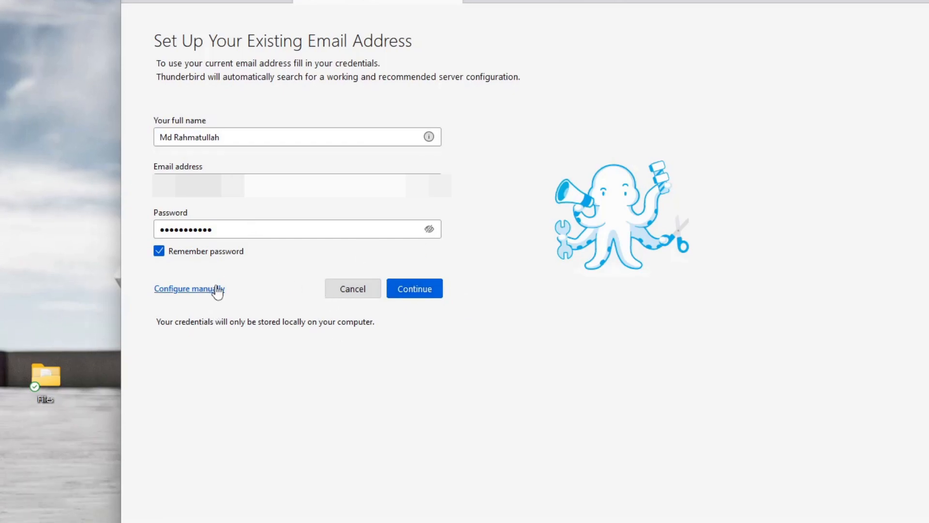
Switch to manual configuration and keep SSL/TLS security for the incoming server
left_click(430, 287)
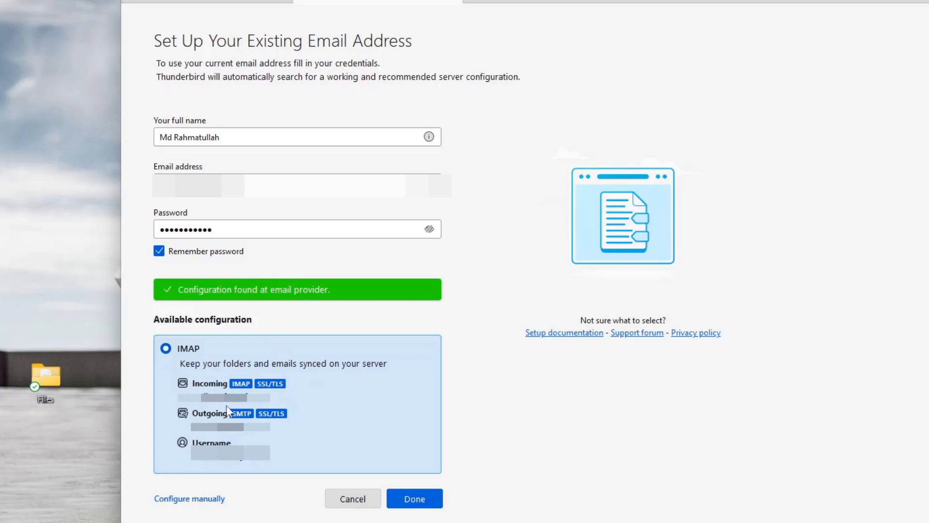
left_click(192, 499)
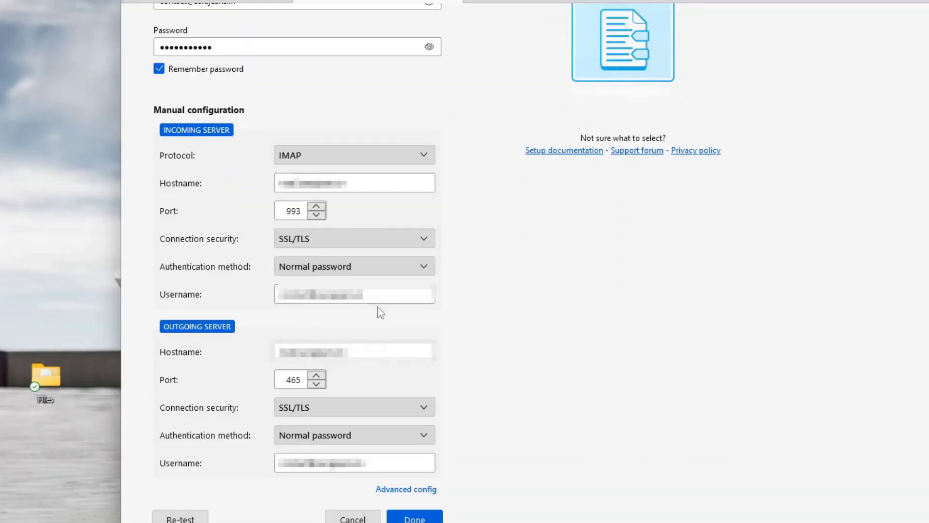
left_click(349, 184)
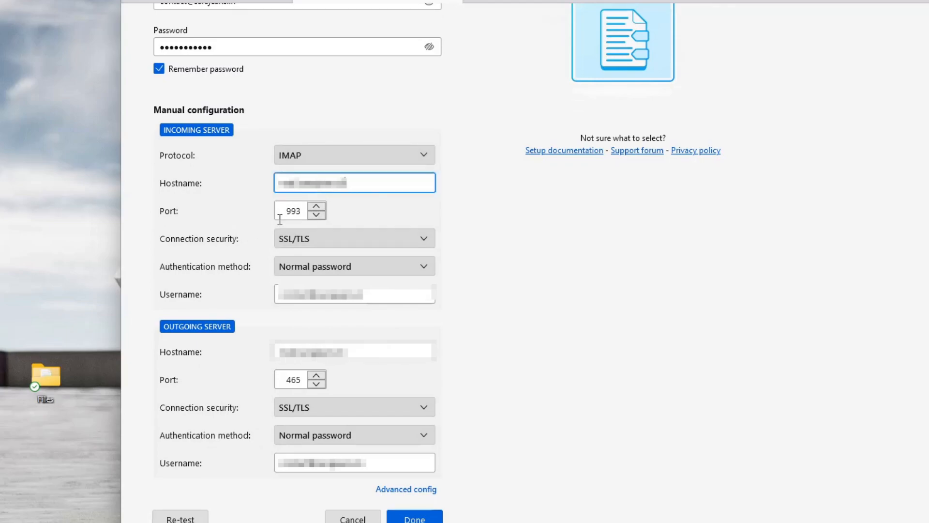
left_click(326, 237)
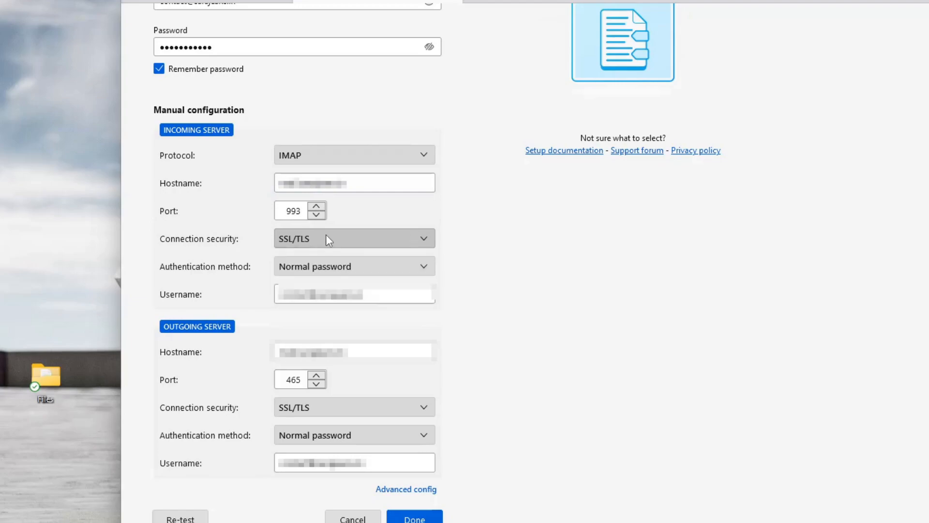
left_click(327, 238)
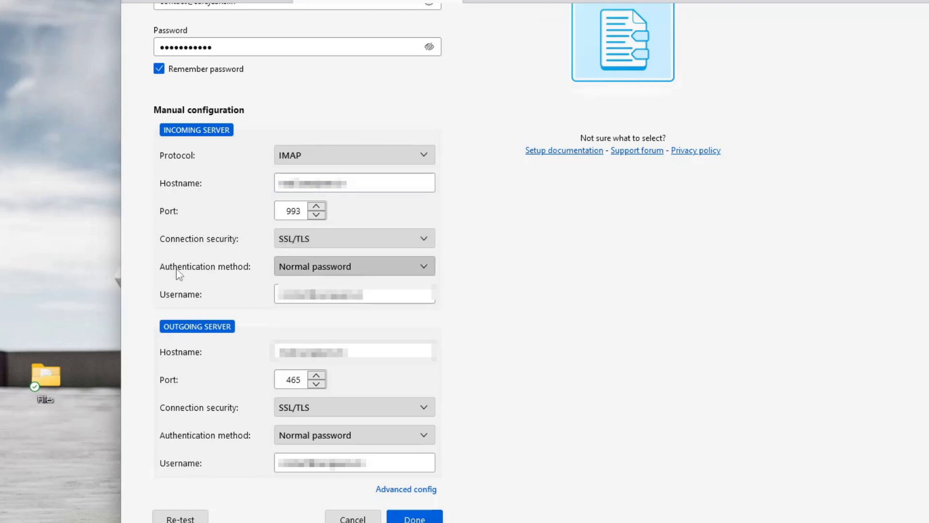
Keep Normal password authentication for incoming and outgoing servers, then confirm with Done
left_click(347, 267)
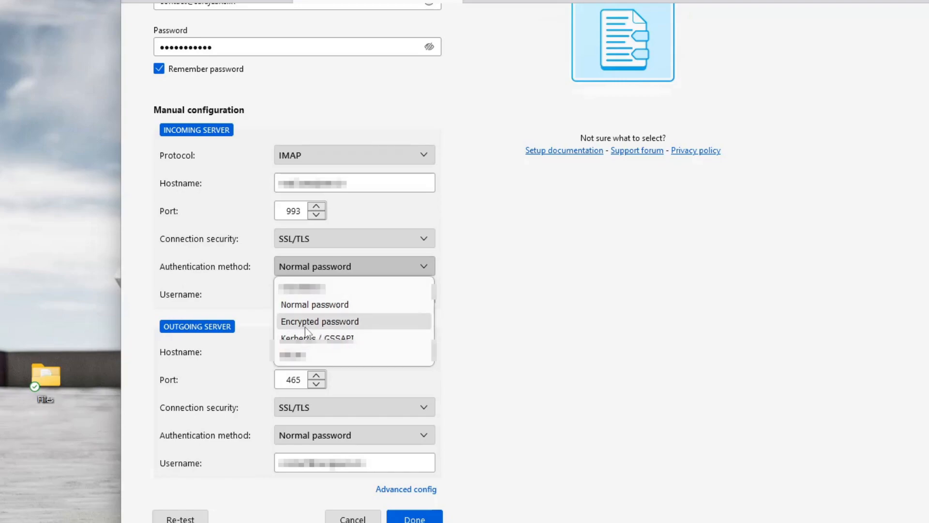
left_click(263, 270)
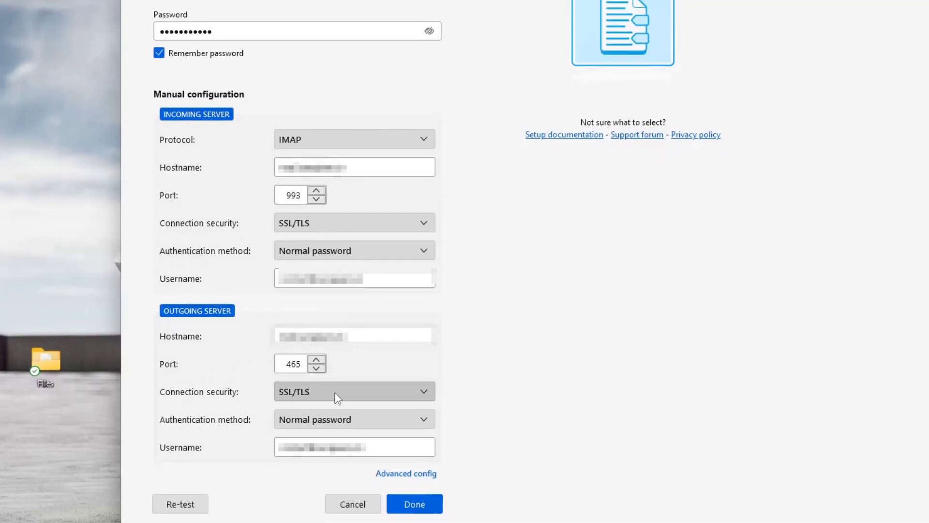
left_click(333, 424)
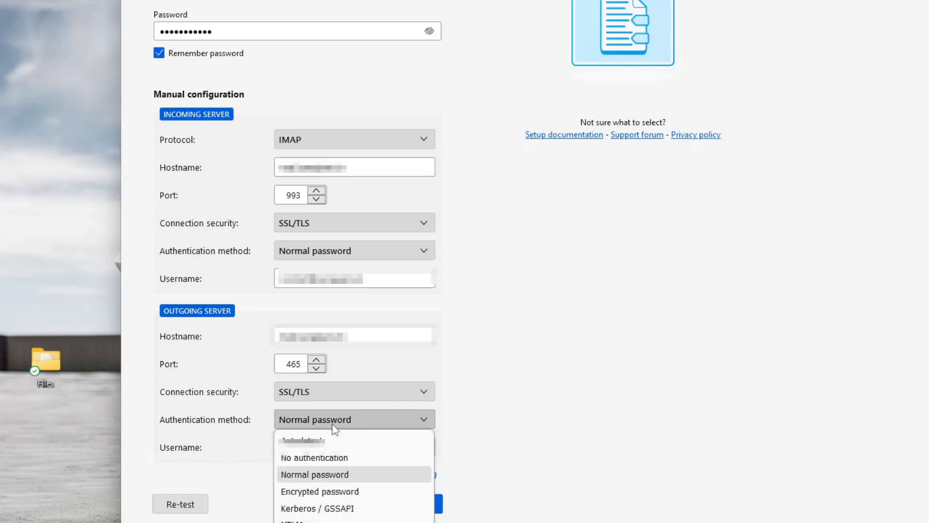
left_click(334, 428)
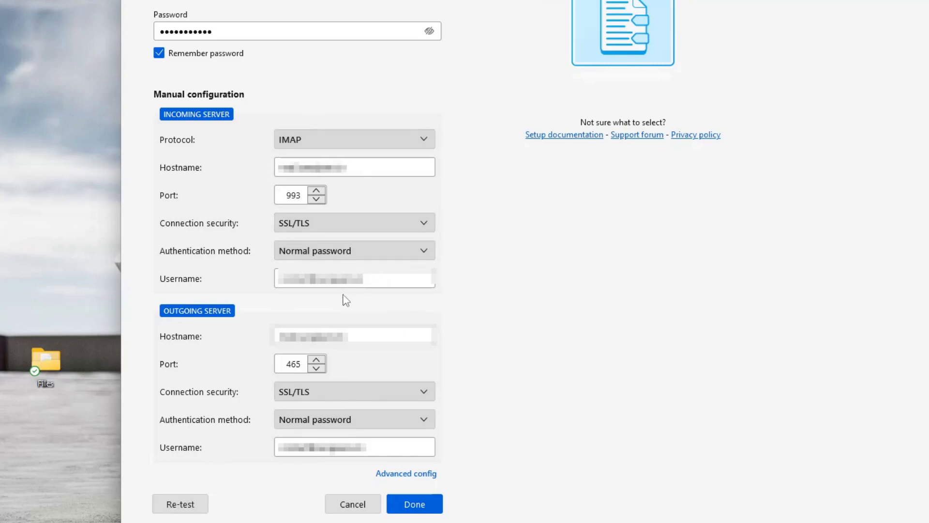
scroll(347, 300, "up", 3)
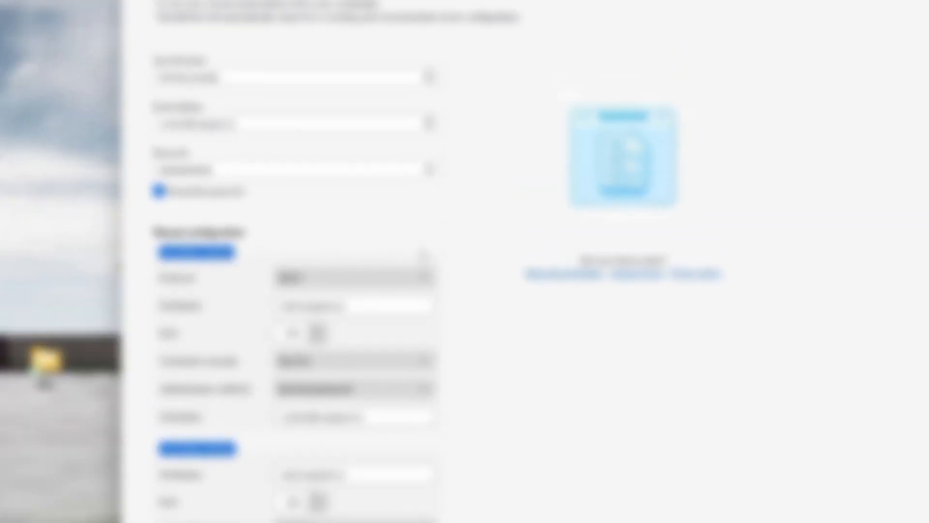
scroll(392, 351, "down", 3)
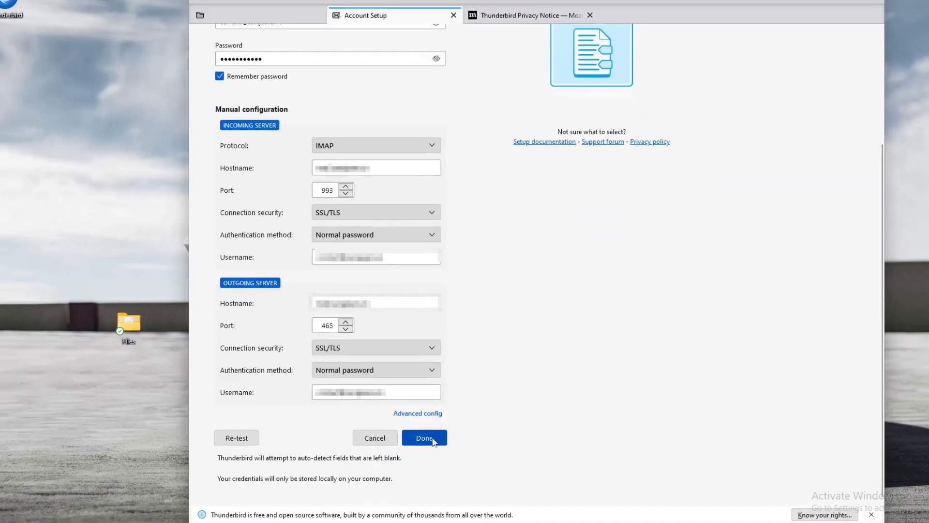
left_click(432, 485)
scroll(476, 300, "up", 4)
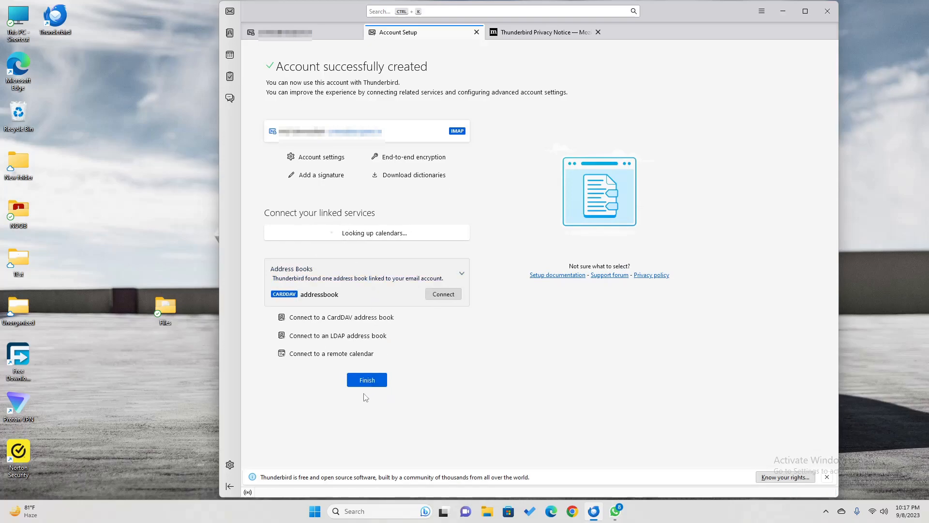
Finish setup, skip system integration, and open the Inbox showing 5 messages
scroll(291, 246, "down", 2)
scroll(362, 303, "up", 2)
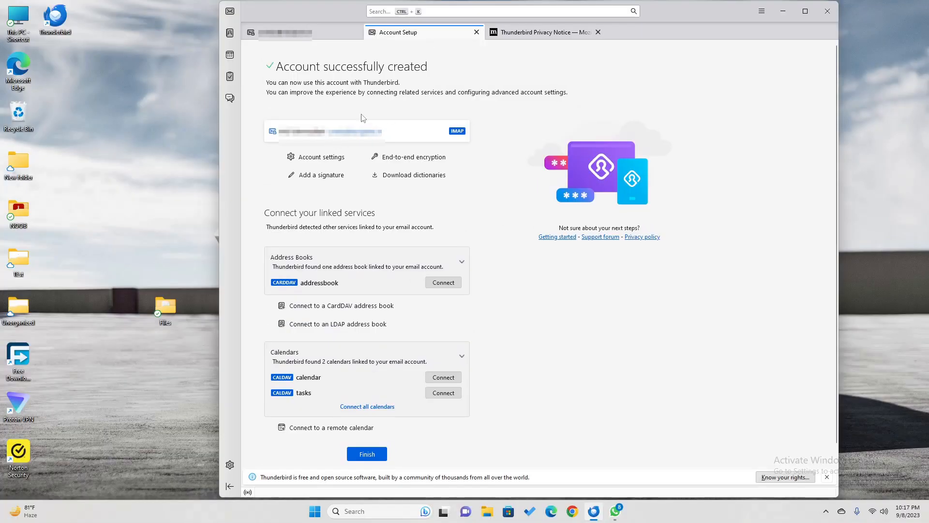
scroll(416, 242, "down", 1)
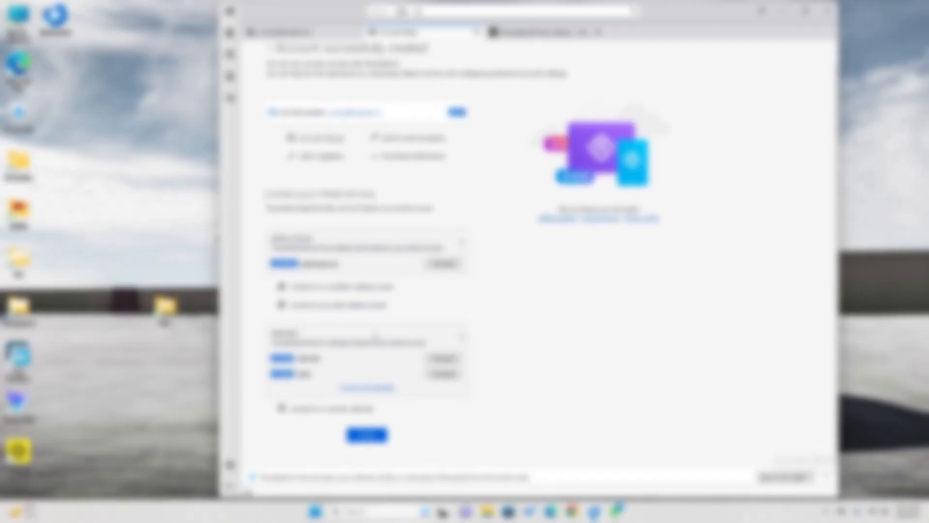
left_click(368, 435)
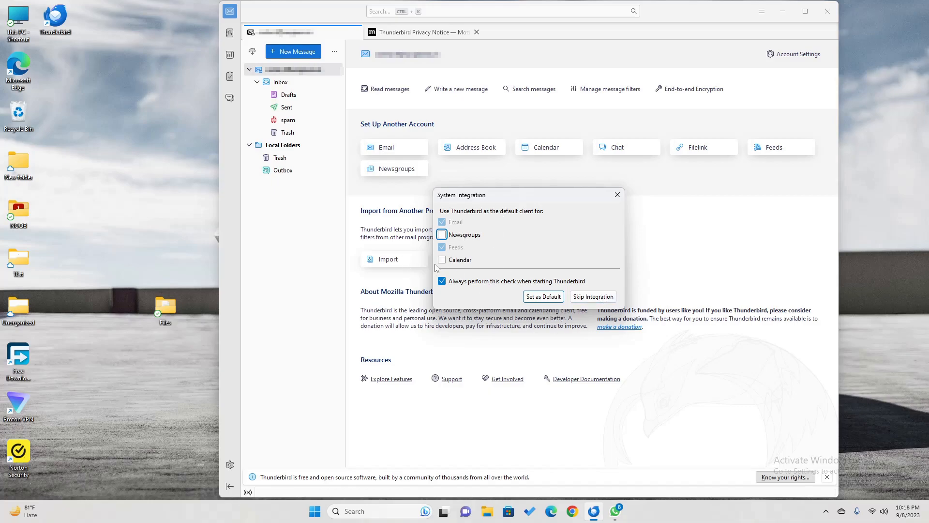
left_click(588, 298)
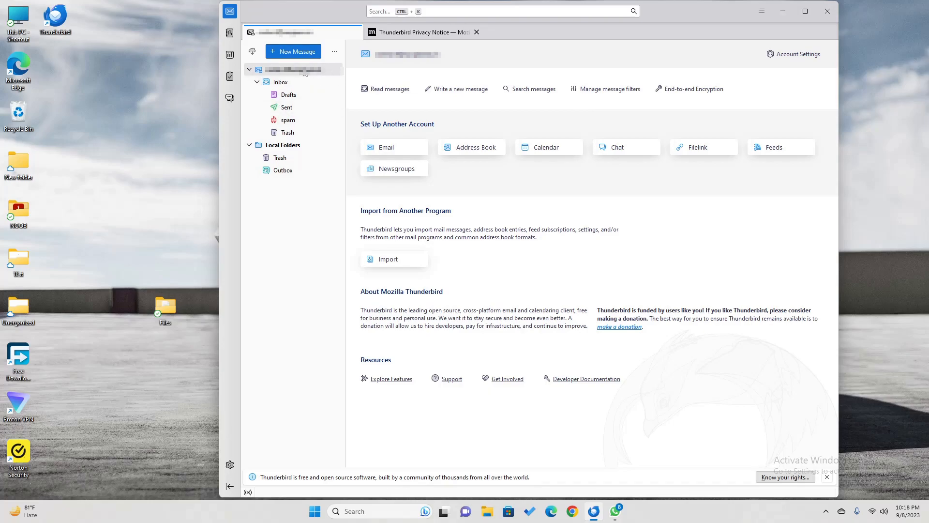
left_click(282, 83)
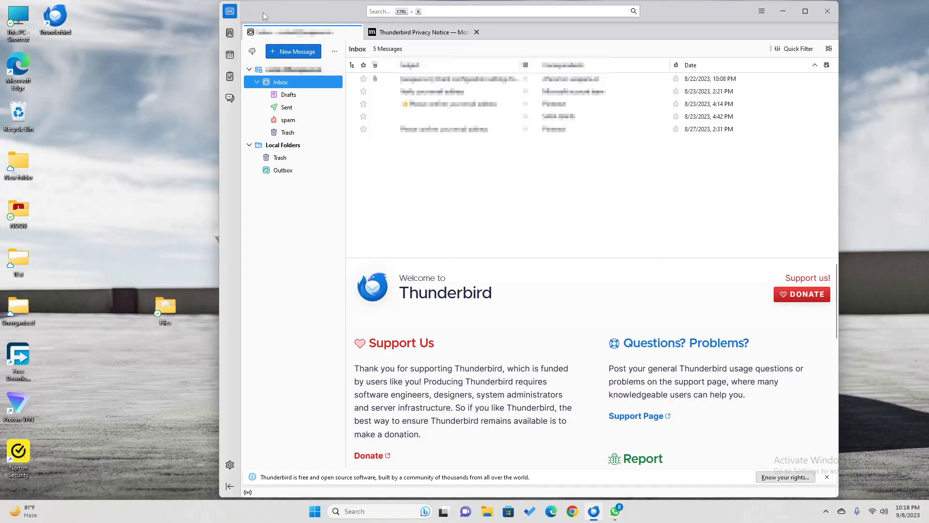
Close the Privacy Notice tab, preview Inbox messages, and start a new message
left_click(477, 31)
left_click(385, 113)
left_click(435, 75)
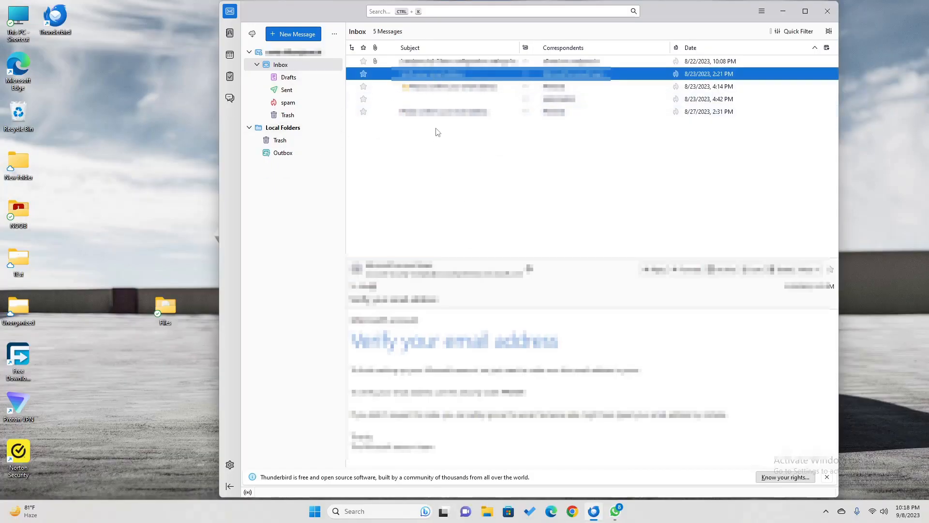
left_click(289, 39)
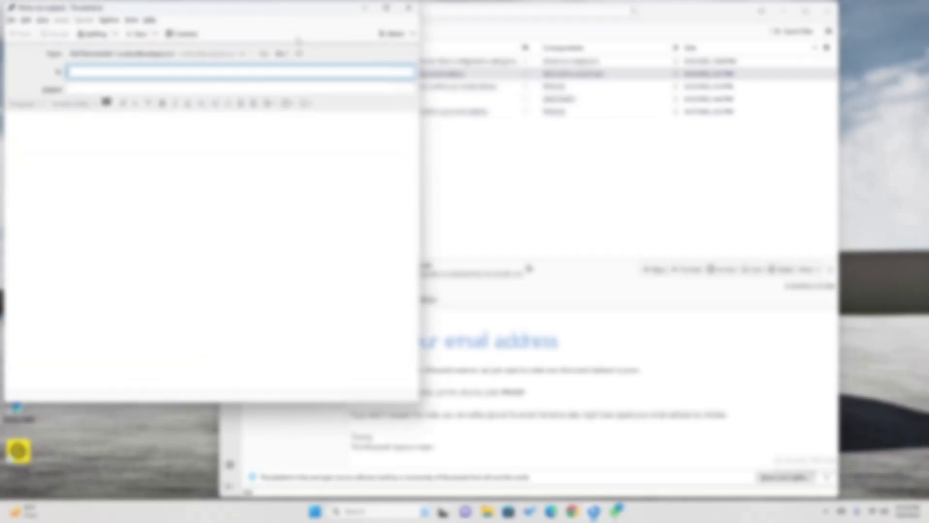
Address the message to the recipient with subject 'Test Email from Thunderbird'
left_click_drag(203, 14, 561, 57)
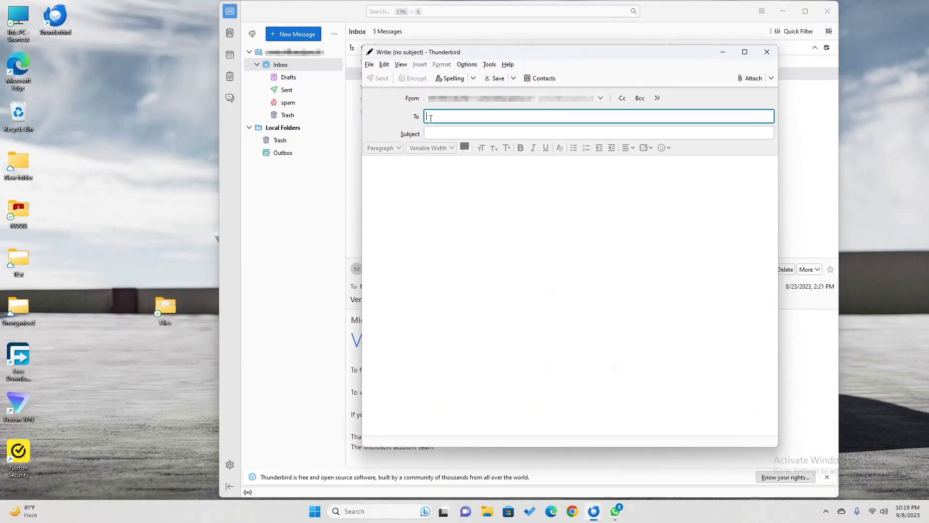
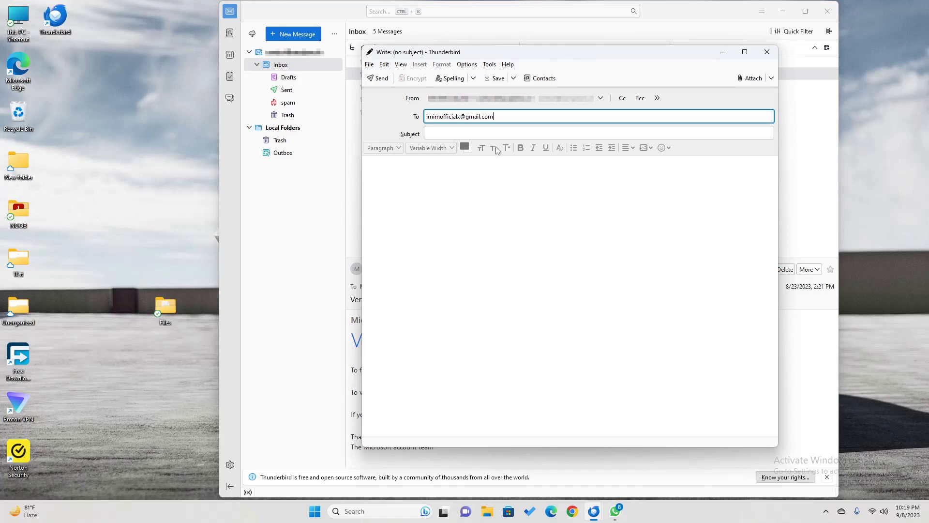
key("Tab")
type("Test Email from")
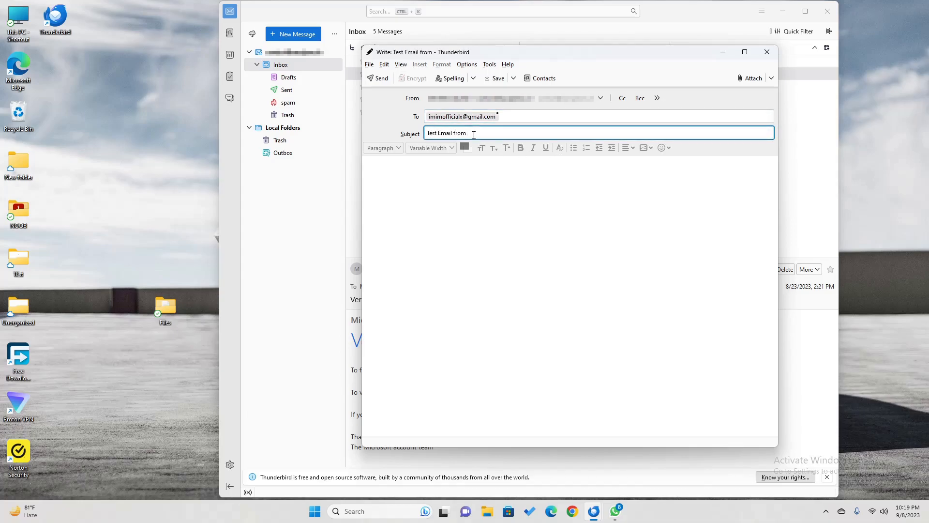
type(" Thunderbird")
Write the body 'Hello World!' and send the email
left_click(522, 205)
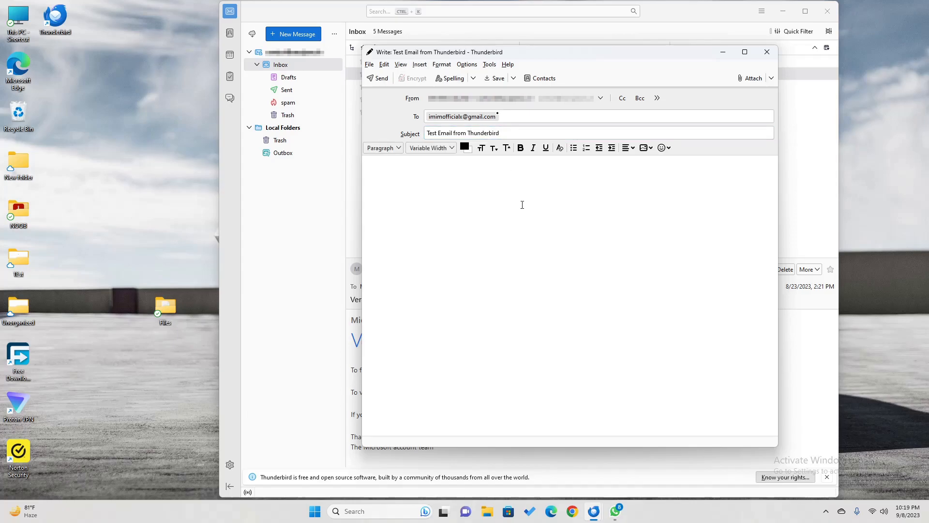
type("HelloW")
key("BackSpace")
type("Ow")
key("BackSpace")
type("World!")
left_click(380, 79)
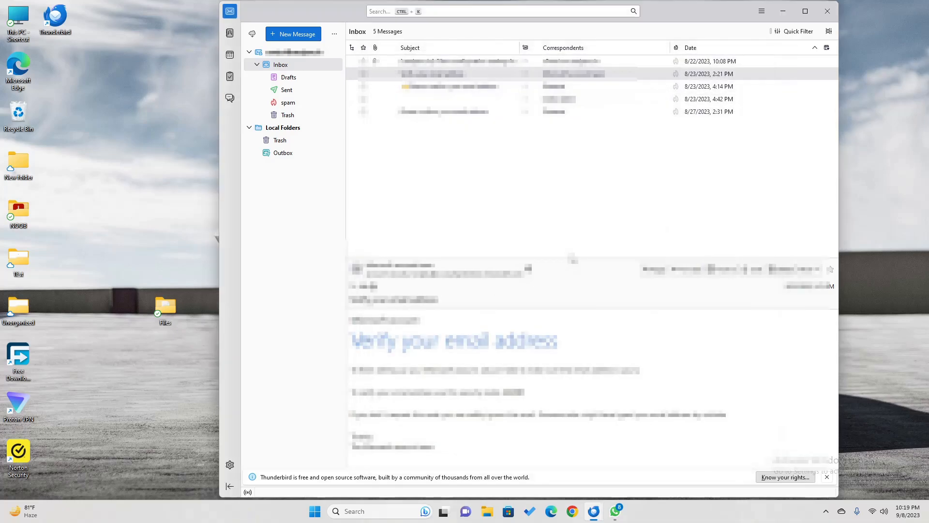
Show the single sent 'Test Email from Thunderbird' message and its 'Hello World!' body
left_click(286, 90)
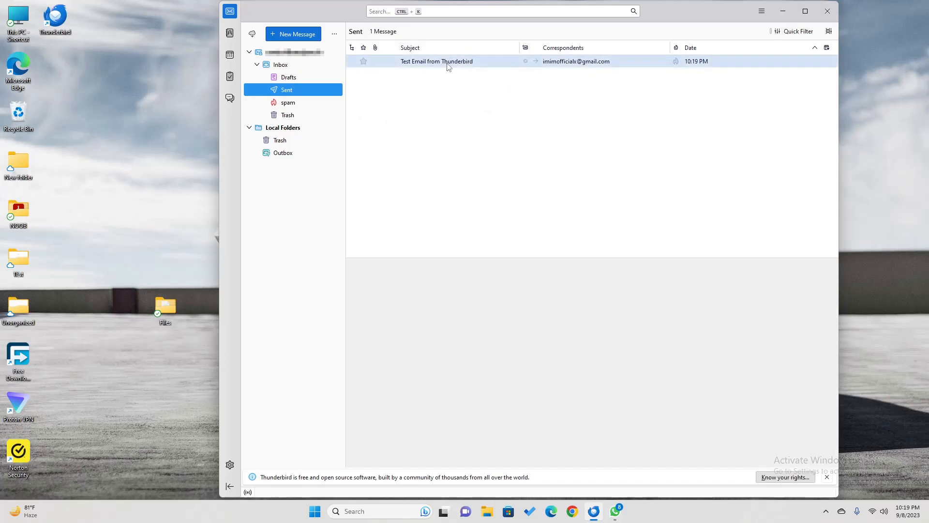
left_click(447, 64)
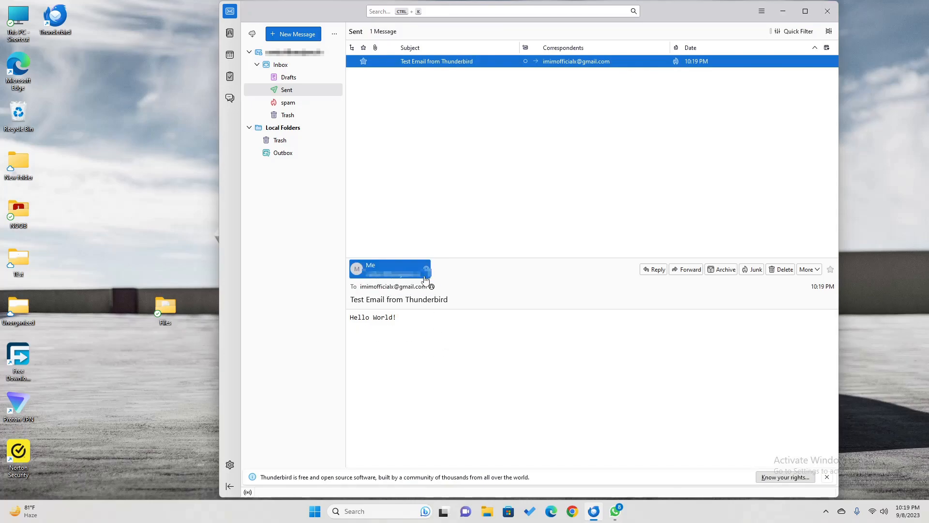
left_click(651, 403)
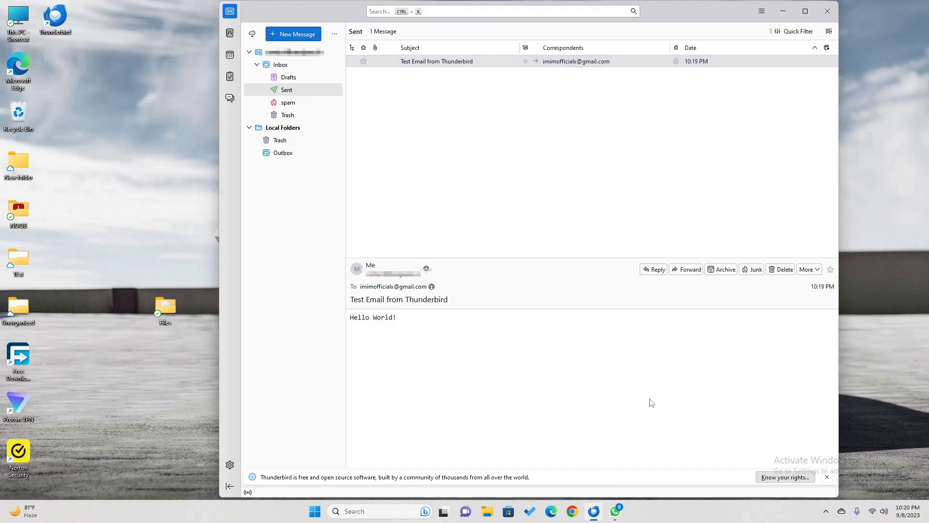